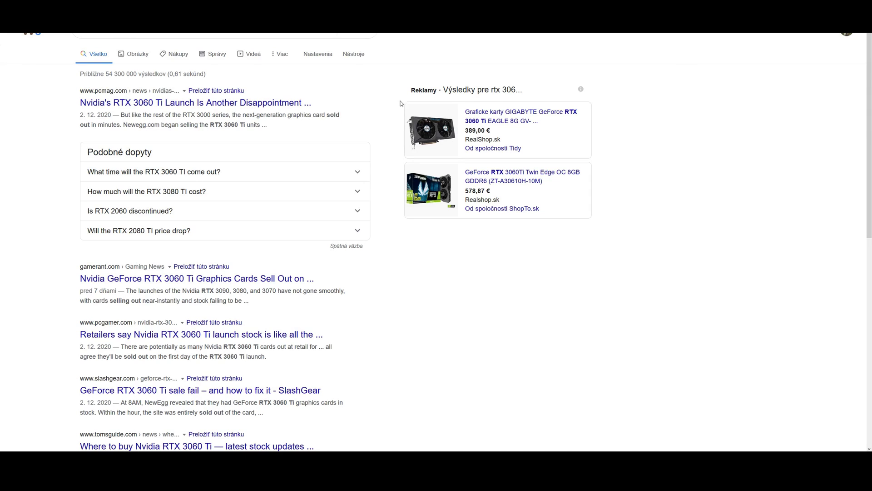
Step: Confirm OptiX is the Cycles render device for the RTX 3060 Ti and close Preferences
middle_click(400, 99)
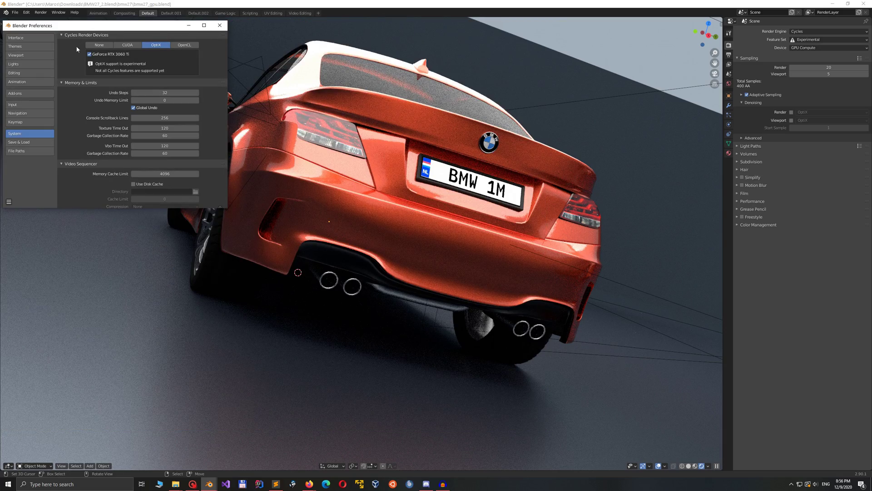
left_click(220, 25)
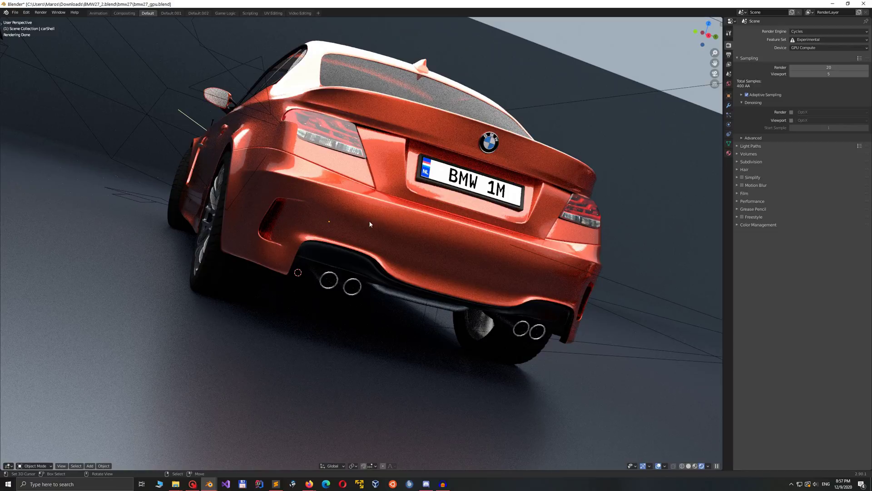
Step: Orbit and zoom the live Cycles preview to a front-side view of the orange BMW
mouse_move(343, 220)
middle_mouse_down()
mouse_move(454, 223)
mouse_move(438, 220)
mouse_move(455, 269)
mouse_move(747, 129)
middle_mouse_up()
scroll(454, 222, "up", 10)
scroll(437, 220, "down", 8)
key("Tab")
key("Tab")
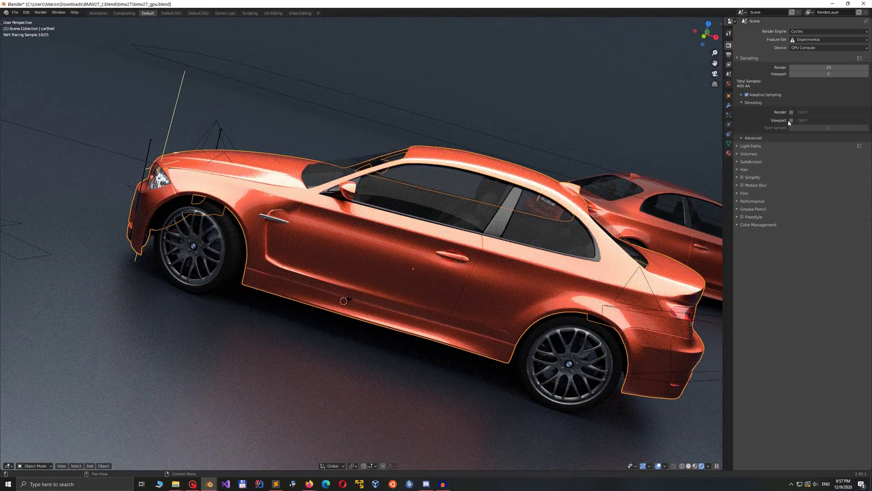
Step: Enable OptiX viewport denoising, then inspect the denoised BMW from front, behind and up close
left_click(791, 119)
middle_click_drag(382, 222, 455, 213)
scroll(454, 213, "up", 8)
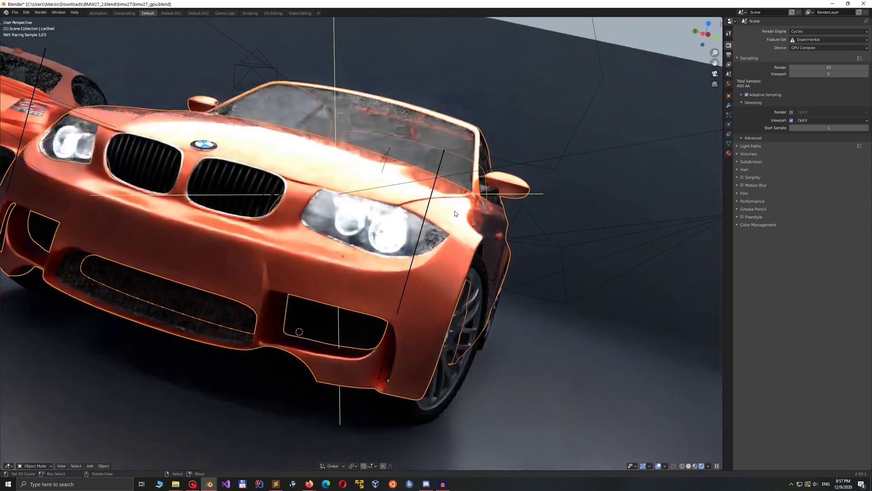
scroll(456, 213, "down", 8)
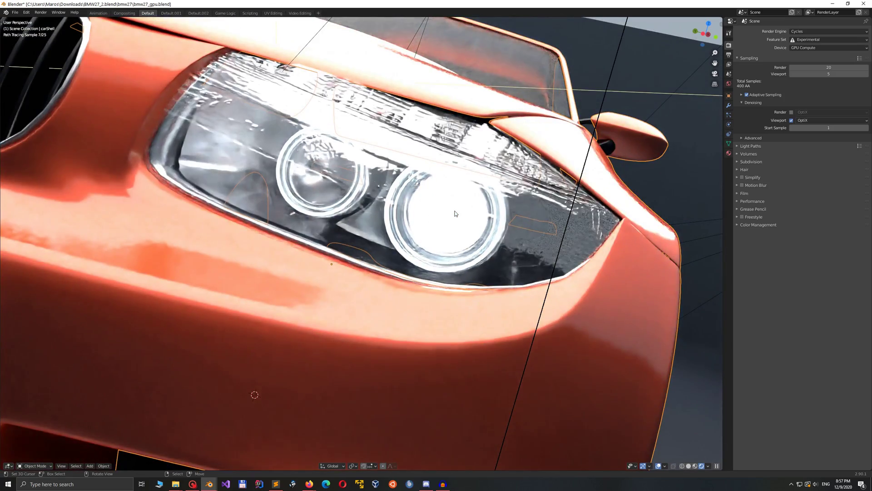
middle_click_drag(456, 213, 326, 197)
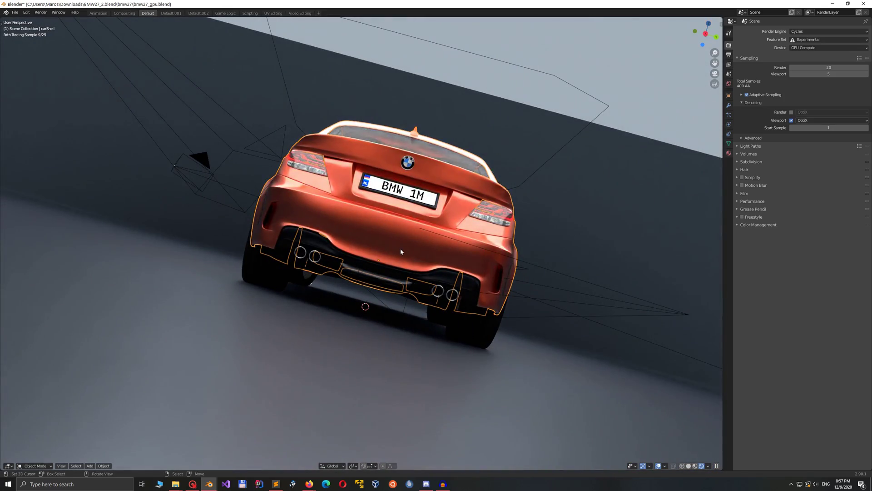
middle_click_drag(399, 249, 318, 151)
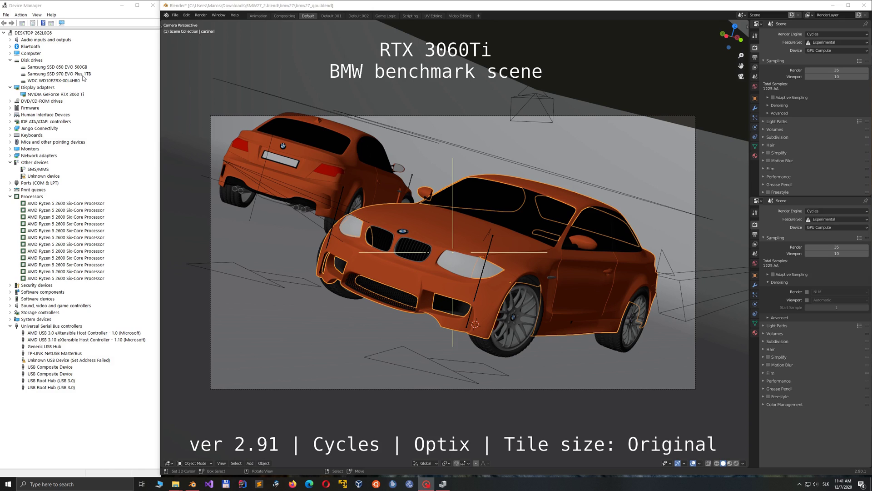
Step: Render the BMW benchmark frame from the camera with F12
key("F12")
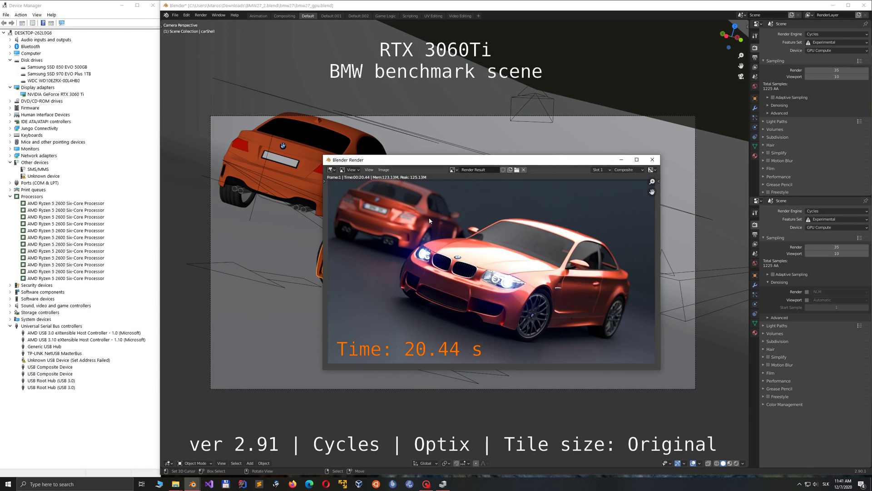
Step: Turn on OptiX denoising for final renders and re-render the BMW frame
left_click(807, 293)
left_click(836, 291)
left_click(827, 308)
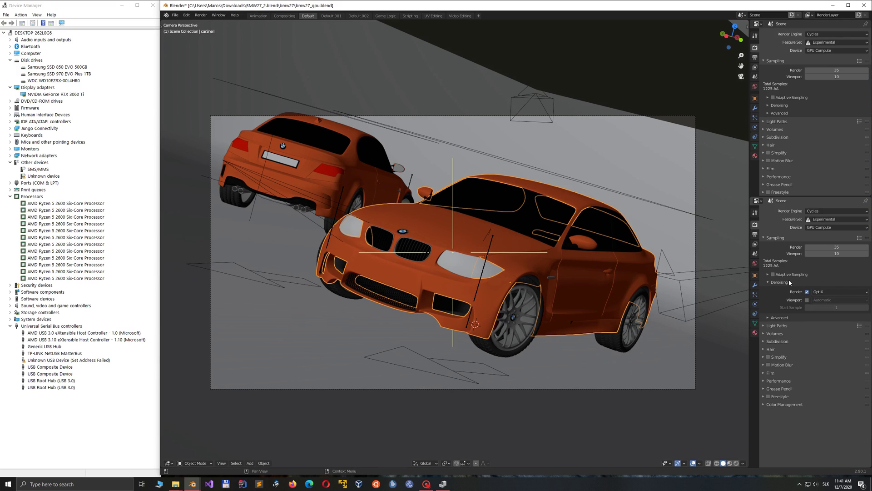
left_click(776, 276)
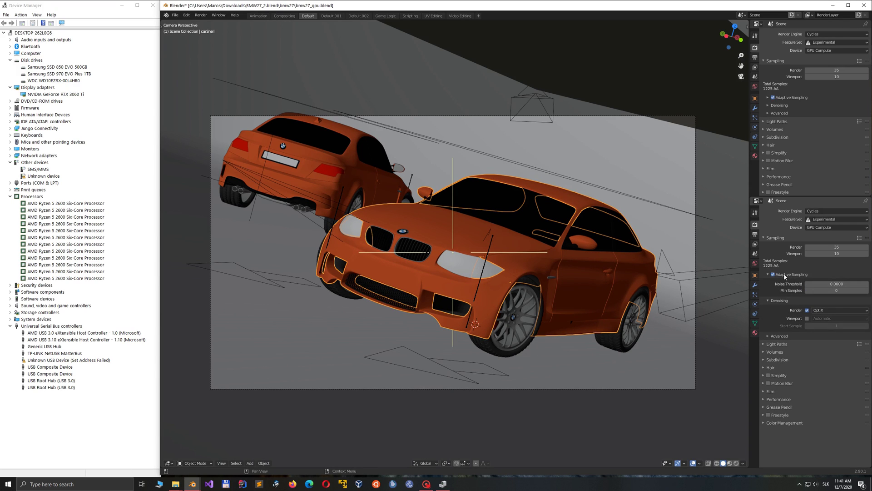
left_click(785, 276)
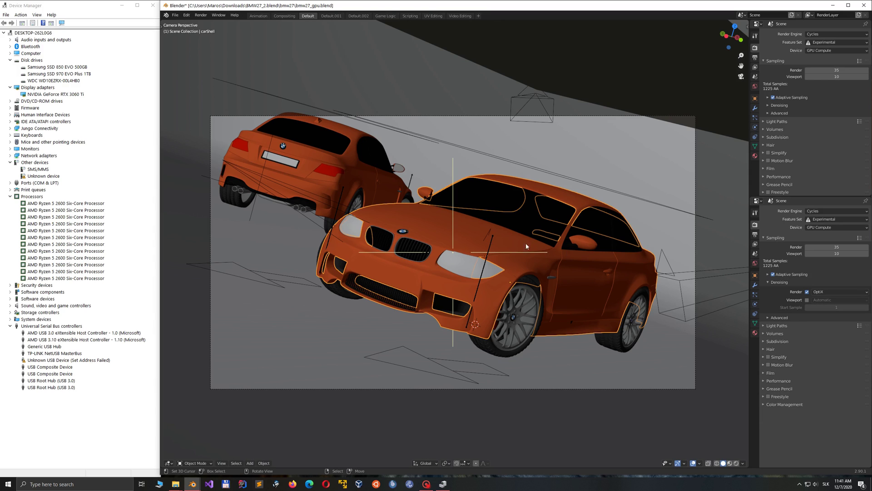
key("F12")
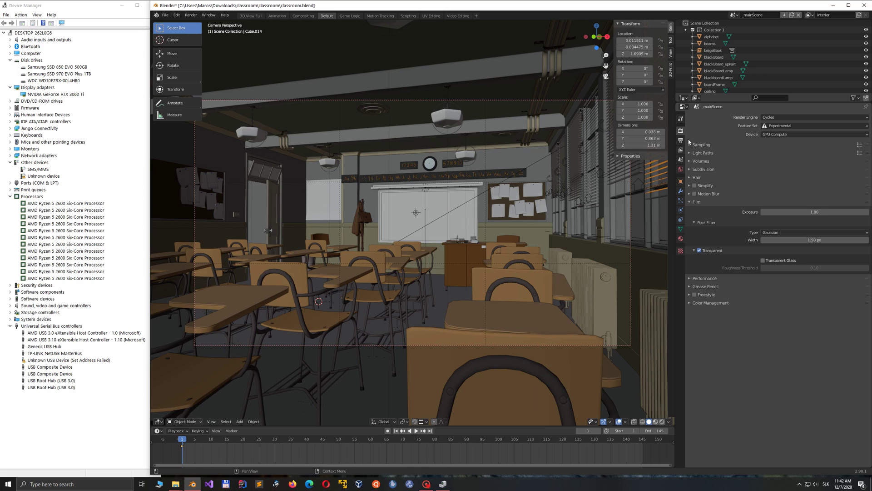
Step: Review the classroom scene's output settings and render its frame with F12
left_click(681, 141)
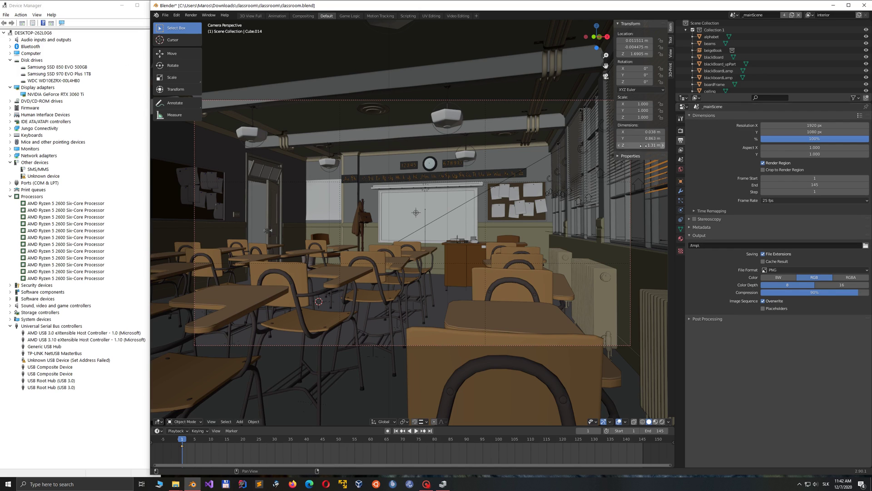
key("F12")
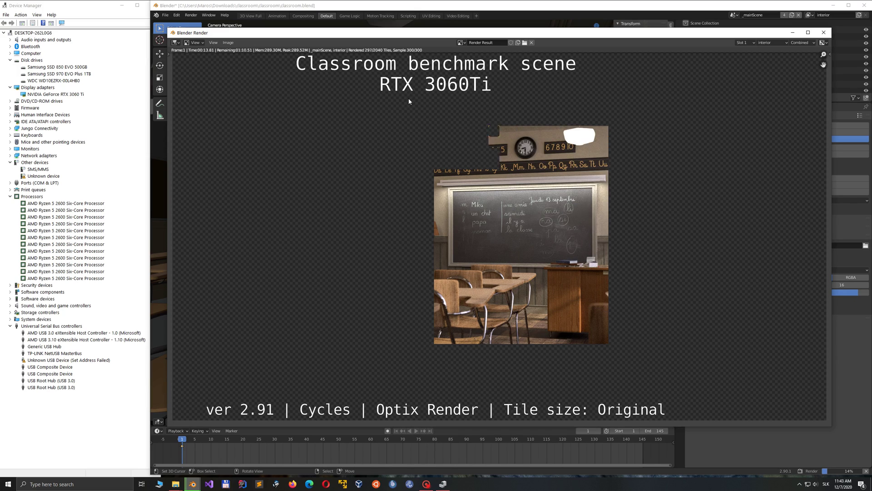
scroll(407, 97, "down", 1)
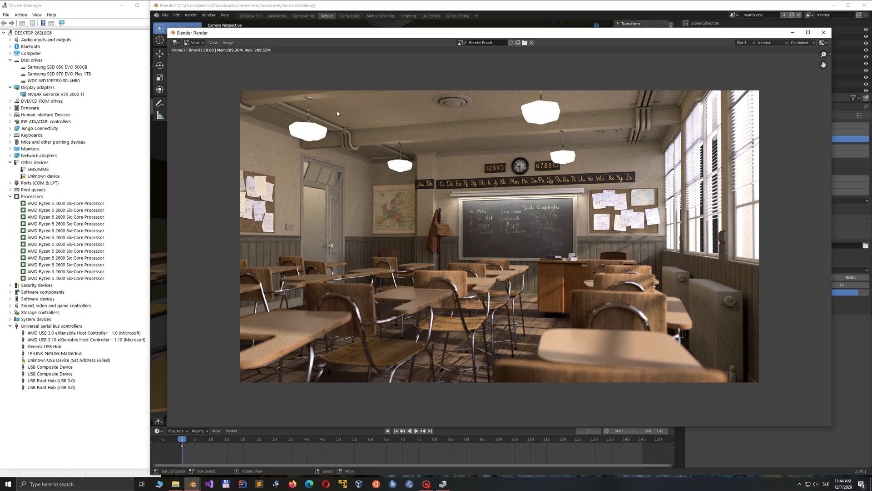
Step: Close the render window and enable OptiX denoising for the classroom's final renders
left_click(824, 32)
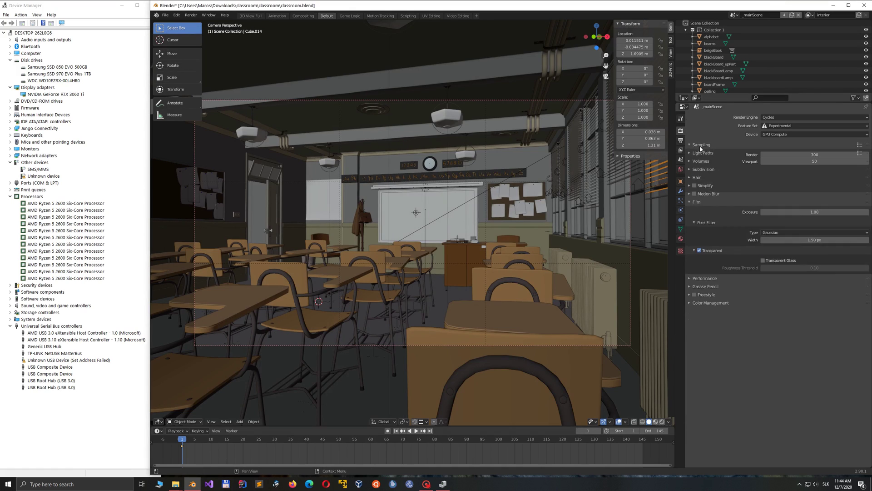
left_click(711, 181)
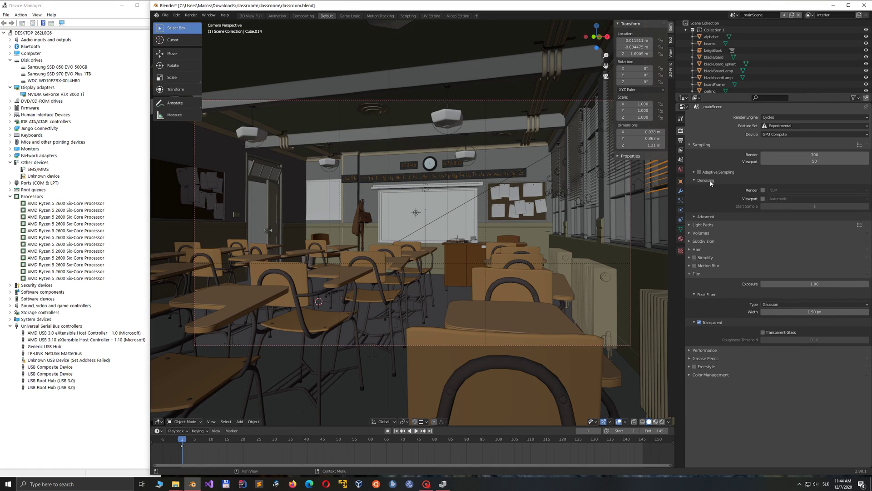
left_click(763, 190)
left_click(782, 190)
left_click(782, 206)
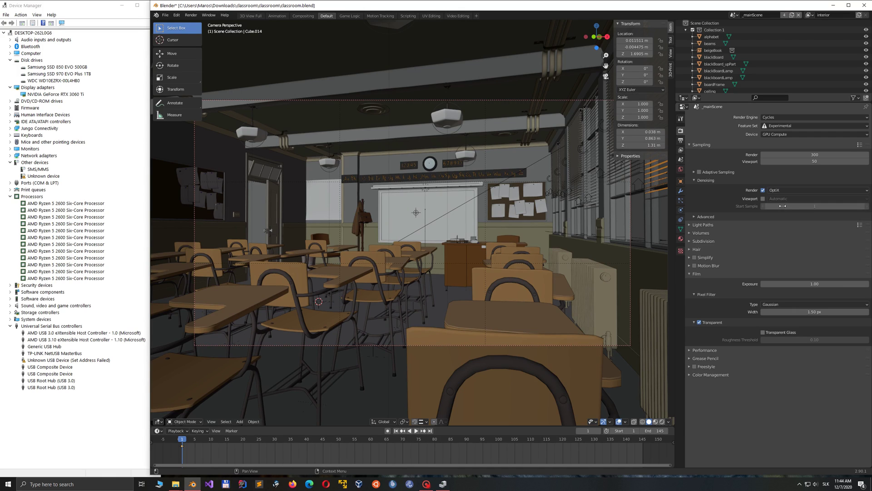
Step: Set the render tile size to 250 × 250 px and render the classroom frame
left_click(711, 350)
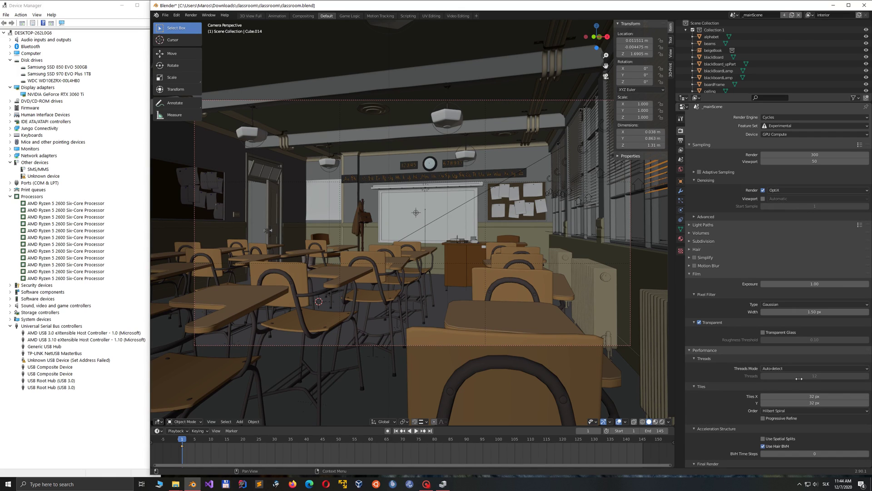
left_click(812, 397)
type("250")
key("Tab")
type("250")
key("Return")
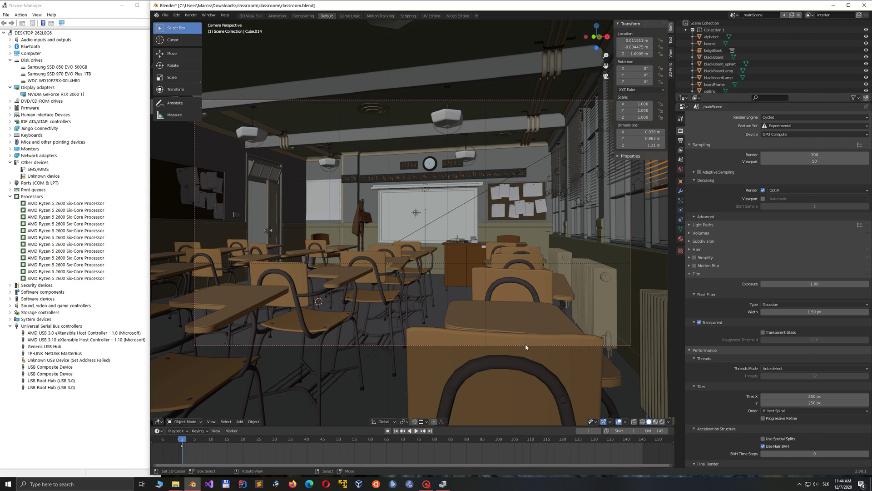
key("F12")
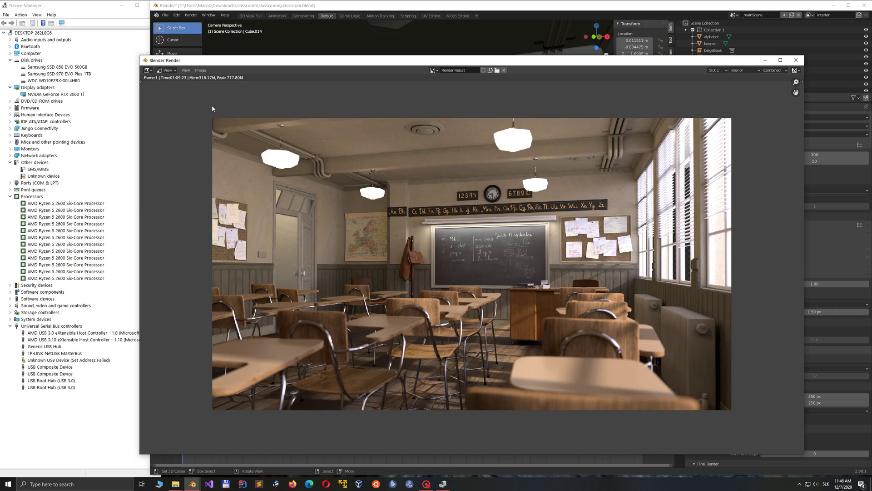
Step: Drop the classroom's render samples to 20 and start a new render
left_click(797, 61)
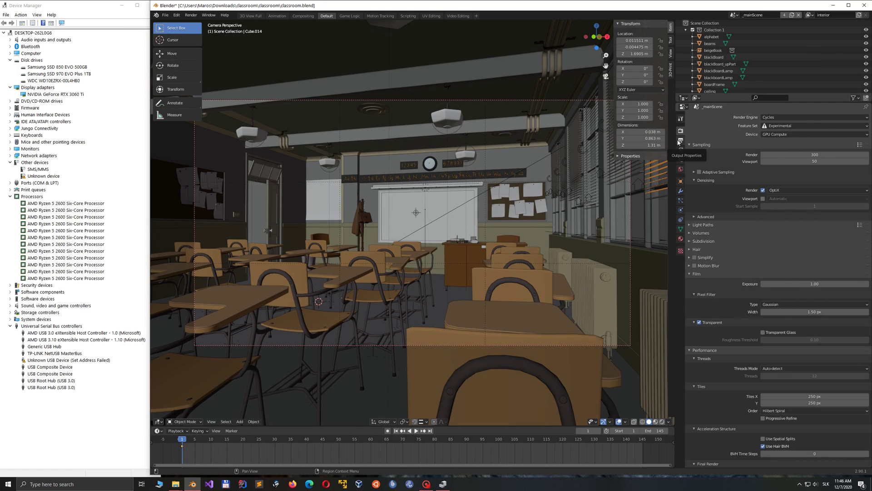
left_click(833, 156)
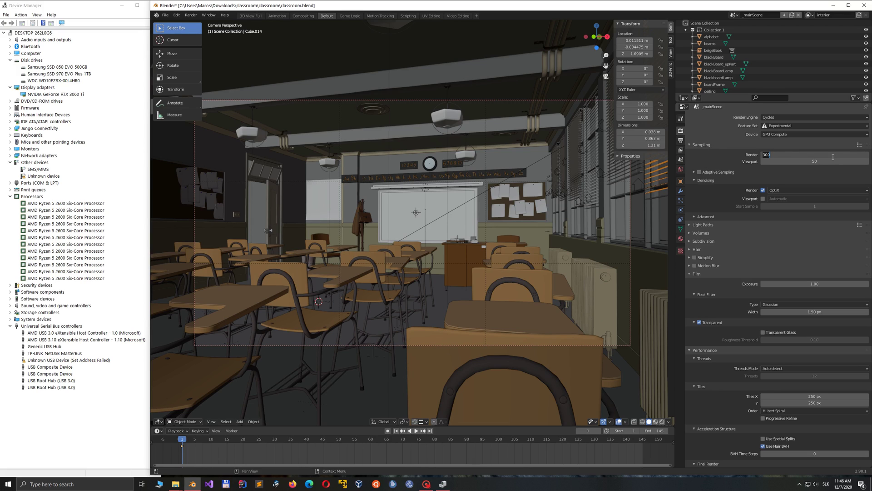
type("20")
key("Return")
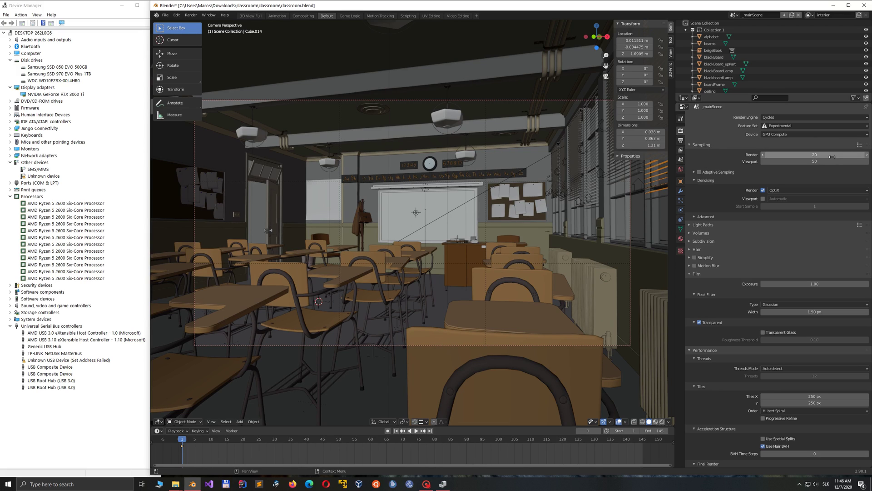
key("F12")
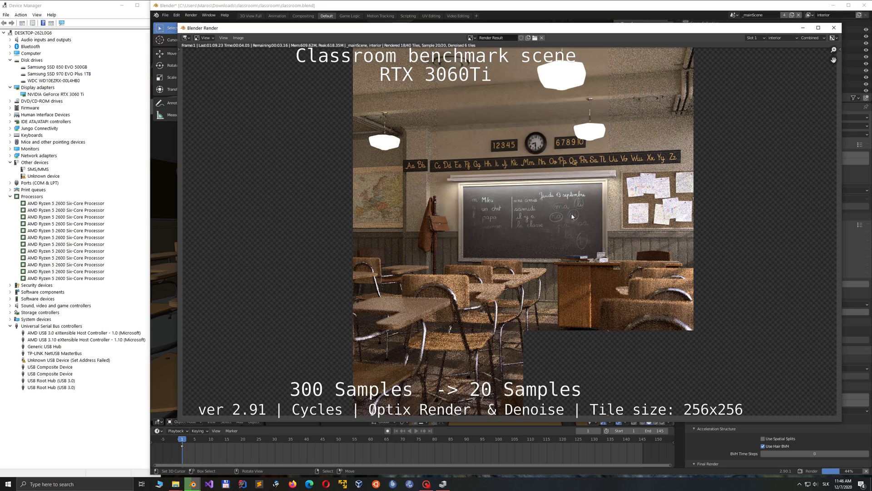
Step: Let the 20-sample classroom render finish, then close the render window
scroll(580, 211, "down", 1)
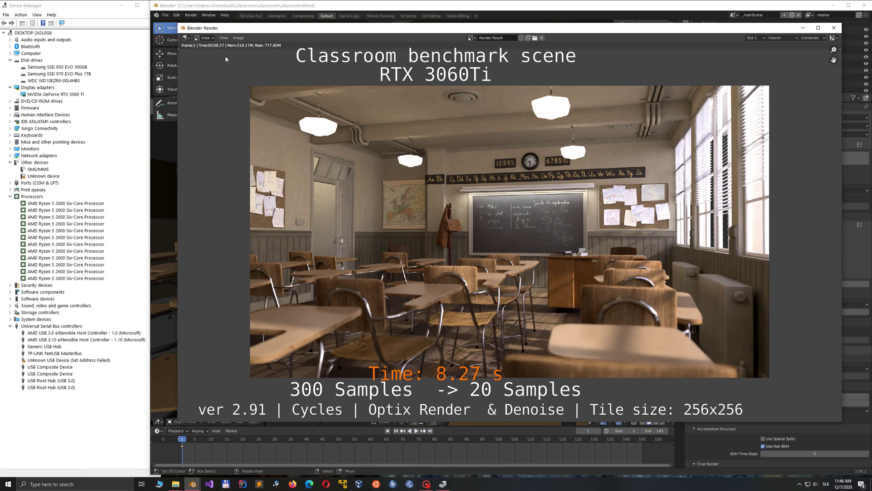
left_click(834, 29)
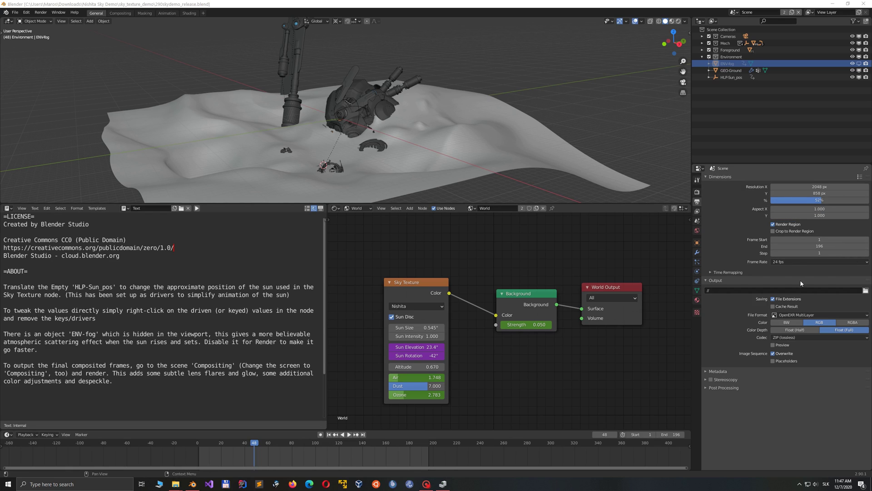
Step: Review the sky demo's sampling and 16 px Performance tile settings, then start an F12 render
left_click(697, 192)
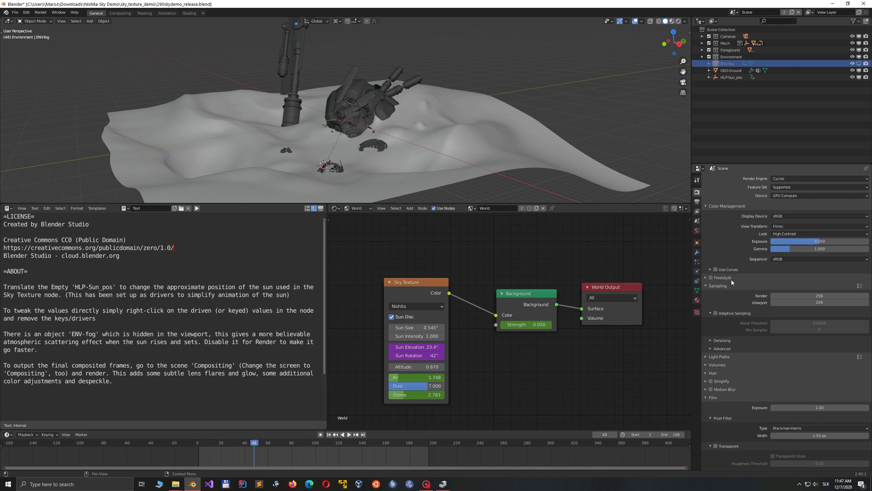
scroll(732, 280, "down", 1)
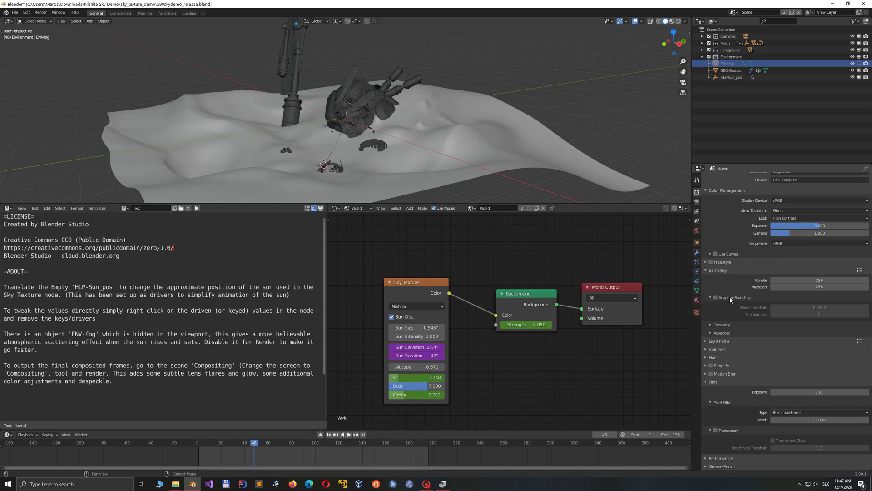
left_click(722, 458)
scroll(801, 419, "down", 8)
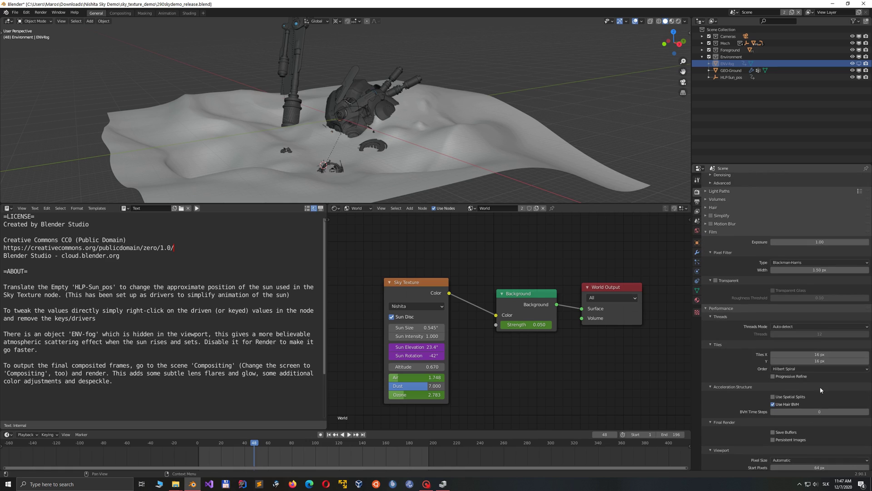
scroll(820, 386, "up", 8)
key("F12")
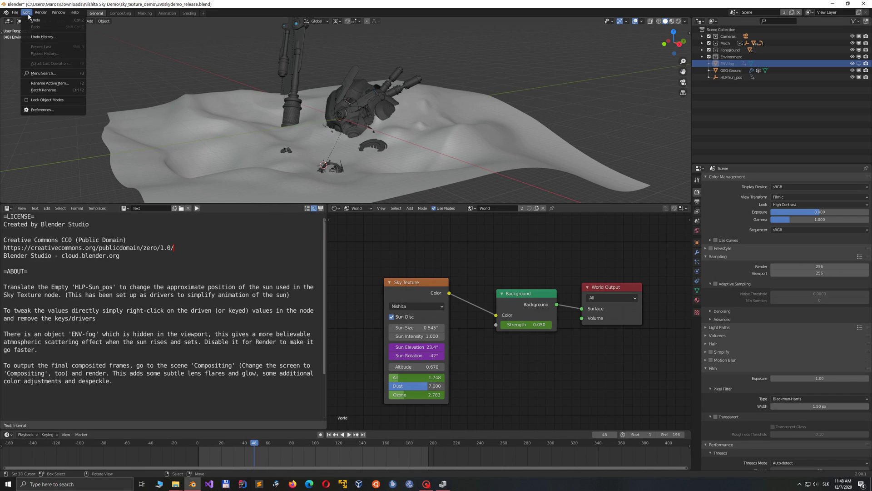
Step: Change the Cycles render device from OptiX to CUDA in System preferences, then render the Nishita sky frame
left_click(42, 109)
left_click(127, 47)
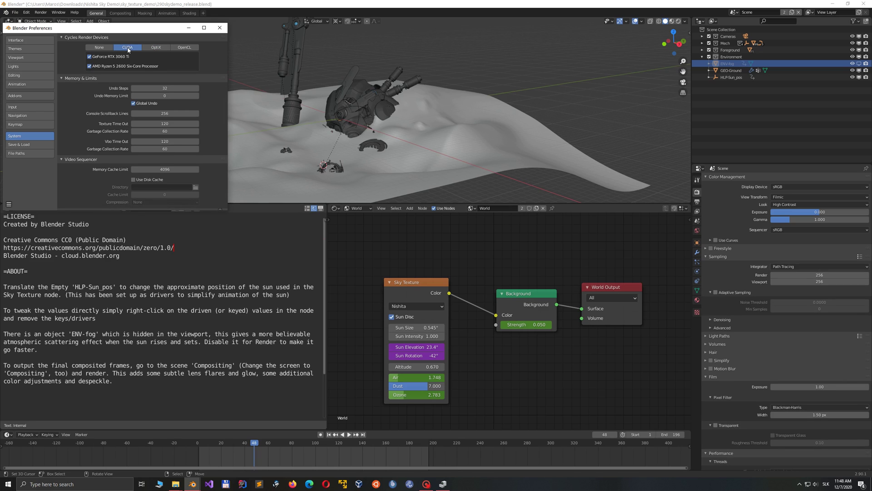
left_click(219, 28)
key("F12")
left_click_drag(224, 7, 341, 129)
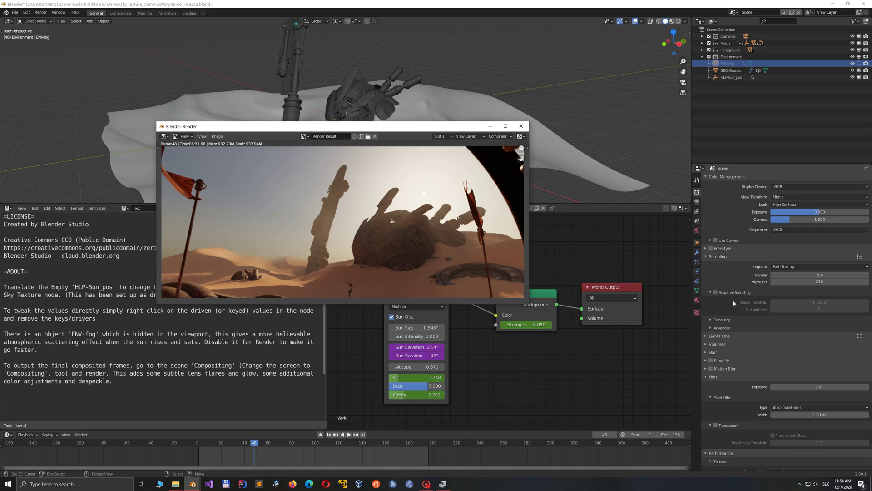
Step: Close the CUDA render and set the final-render denoiser from NLM to OptiX
key("F11")
left_click(730, 318)
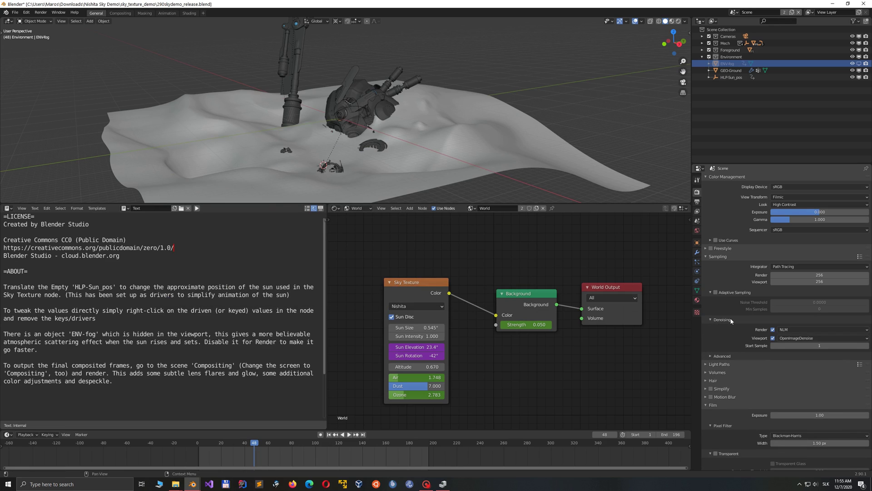
left_click(800, 330)
left_click(794, 347)
Step: Confirm CUDA is still the device in Preferences, then start rendering sky frame 48
left_click(26, 12)
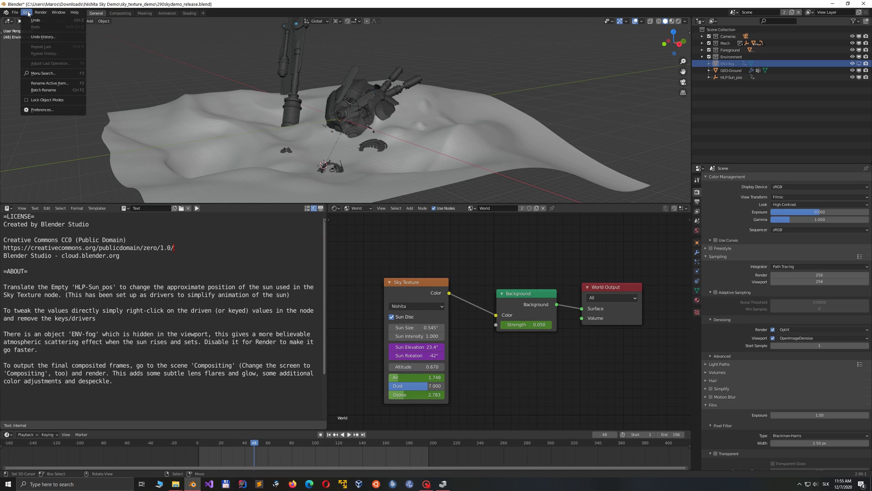
left_click(43, 110)
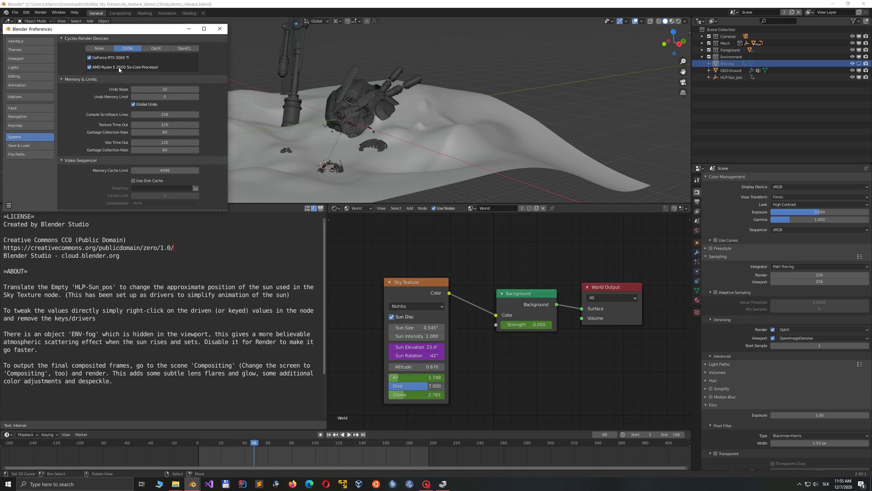
left_click(219, 28)
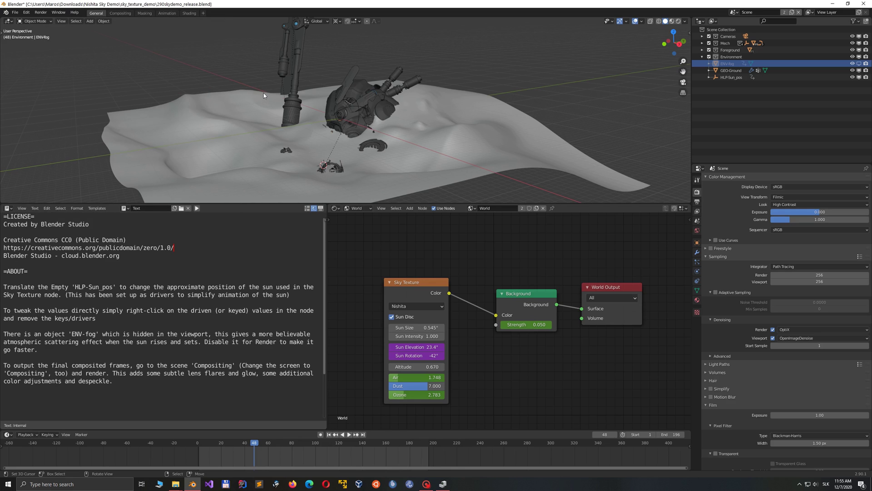
key("F12")
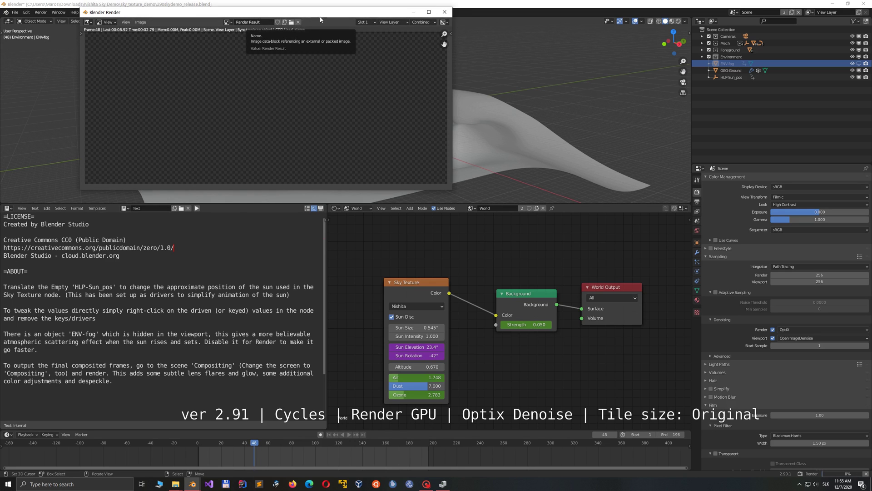
Step: Move the render window lower and right while the OptiX-denoised sky frame renders
left_click_drag(320, 18, 409, 113)
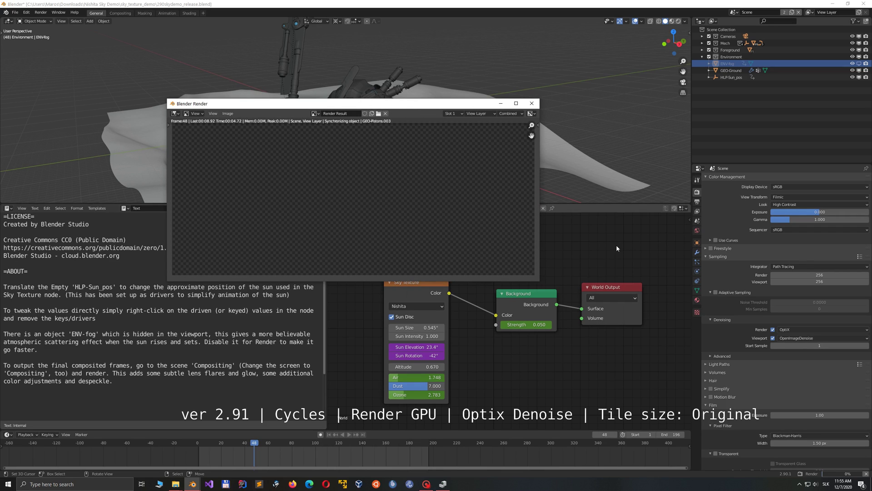